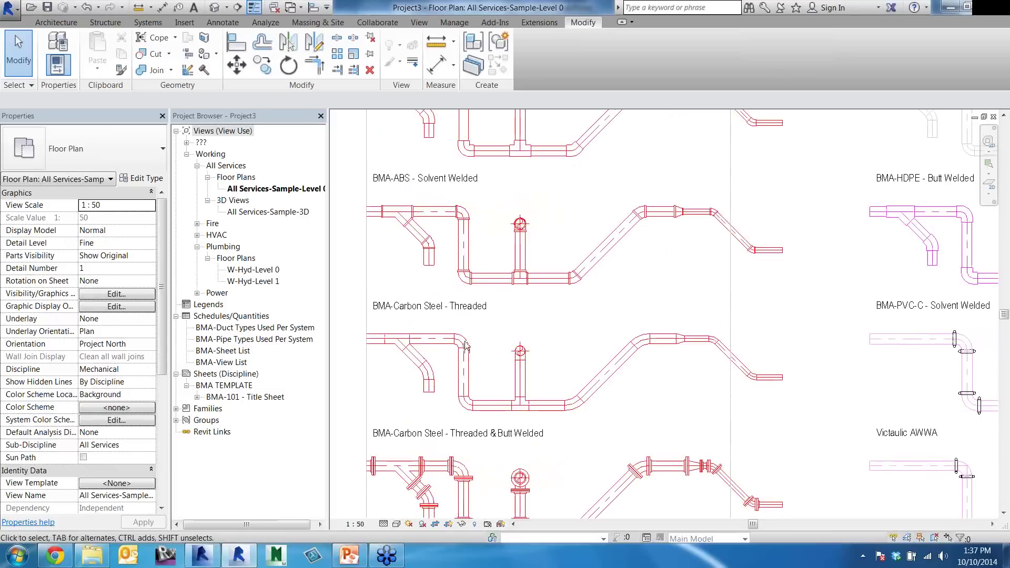
Open the butt welded elbow family from the carbon steel threaded and butt welded run for editing and show its family types
{"action": "left_click", "coordinate": [468, 342]}
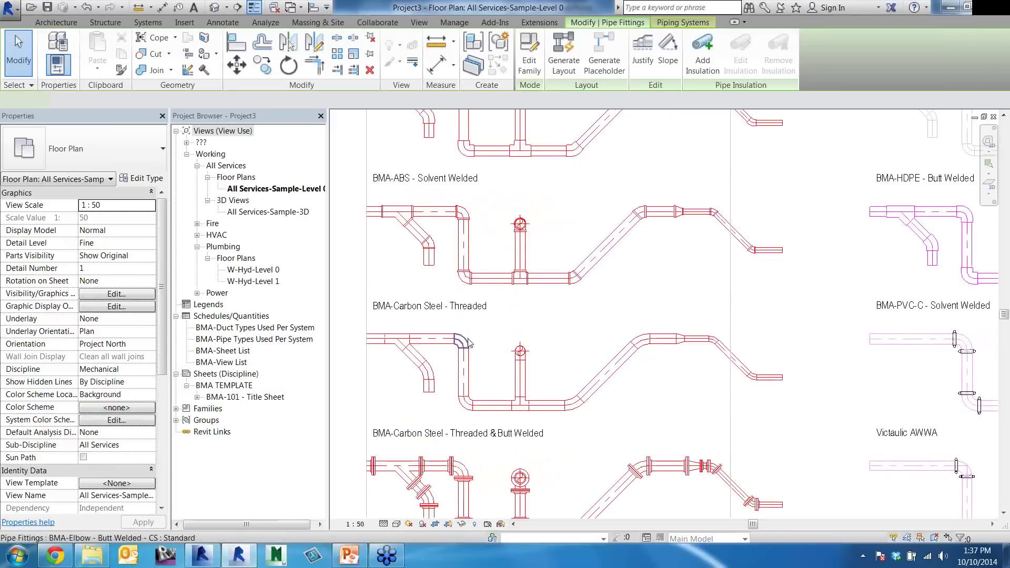
{"action": "left_click", "coordinate": [530, 63]}
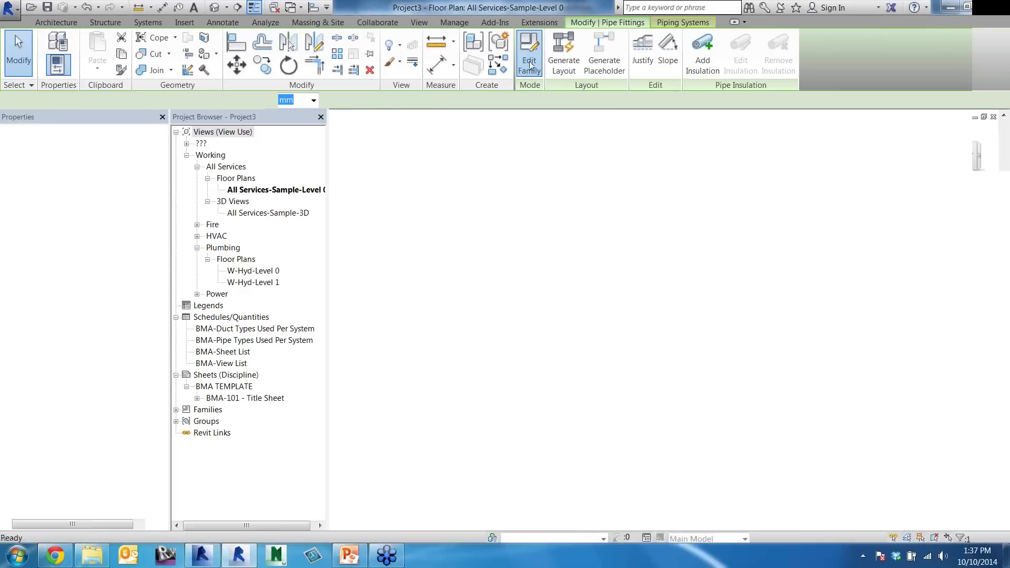
{"action": "middle_click_drag", "start_coordinate": [589, 286], "coordinate": [642, 349], "text": "shift"}
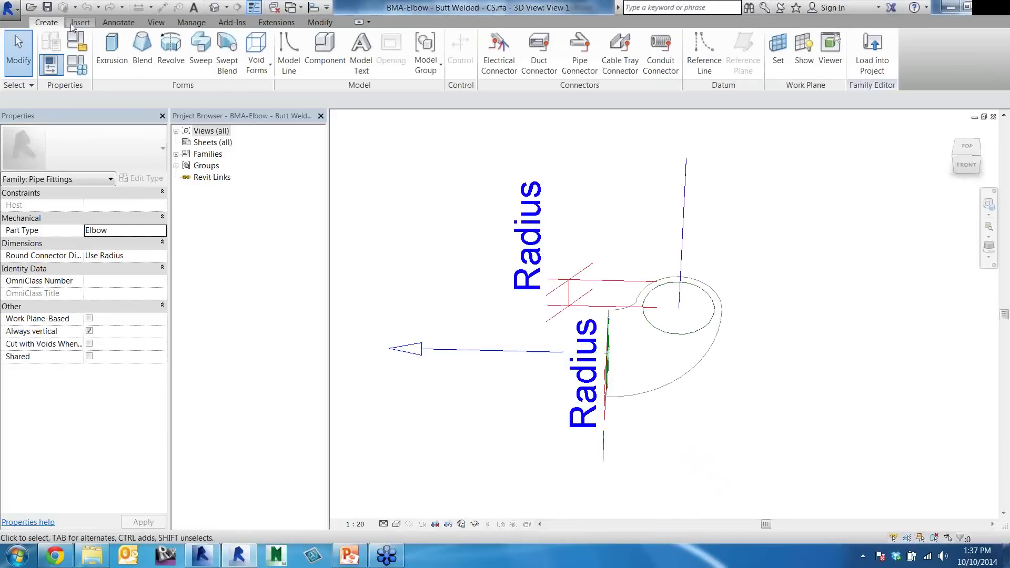
{"action": "left_click", "coordinate": [83, 69]}
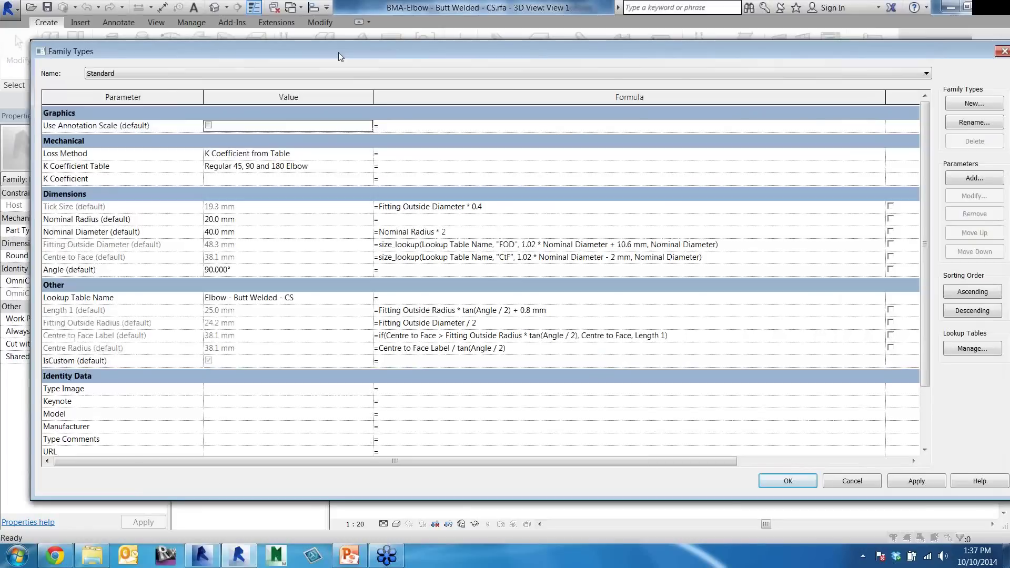
{"action": "left_click_drag", "start_coordinate": [339, 52], "coordinate": [343, 52]}
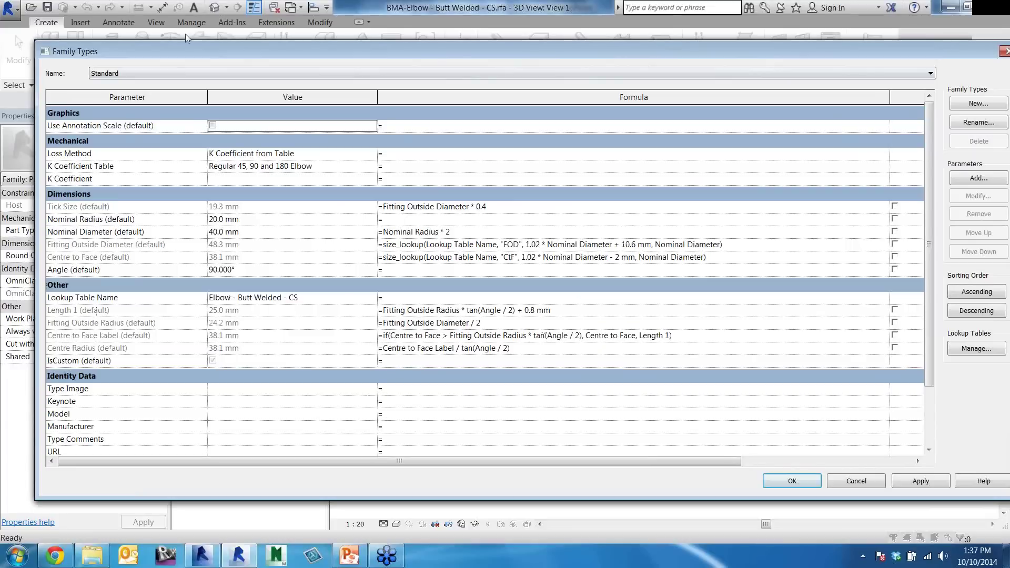
{"action": "left_click_drag", "start_coordinate": [178, 46], "coordinate": [149, 47]}
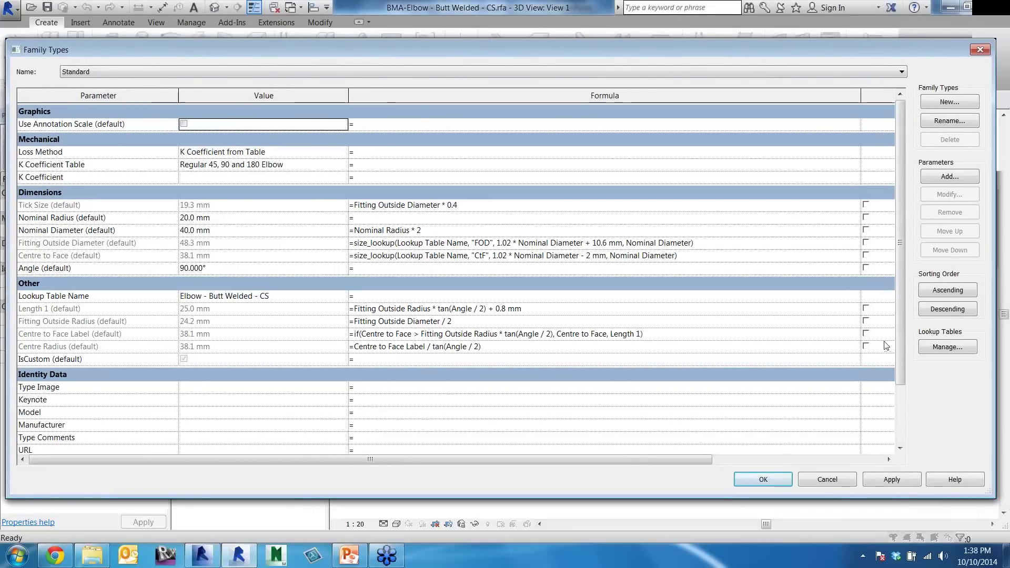
View the lookup tables stored in the elbow family, and close the list without changes
{"action": "left_click", "coordinate": [943, 352]}
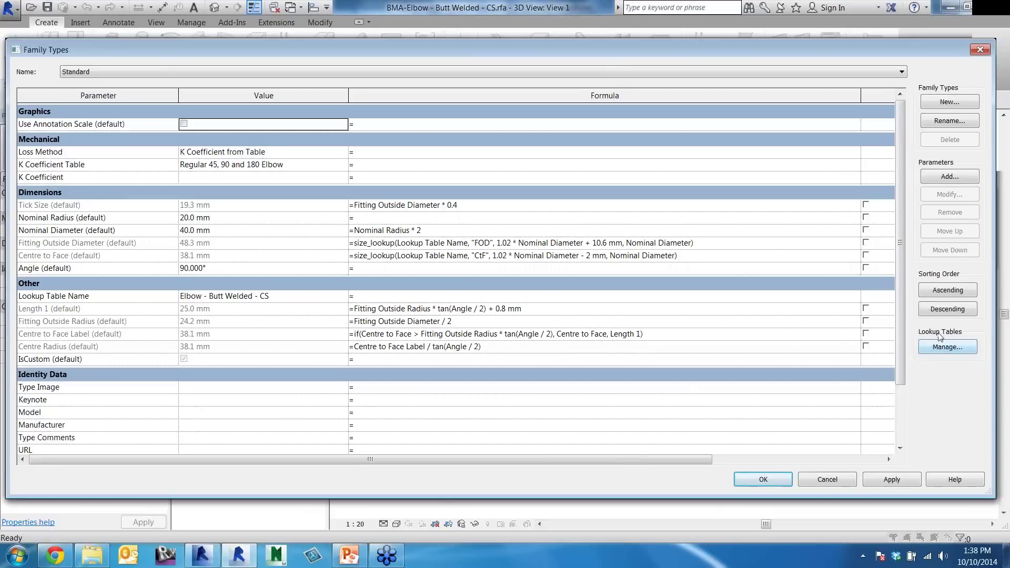
{"action": "left_click", "coordinate": [961, 347]}
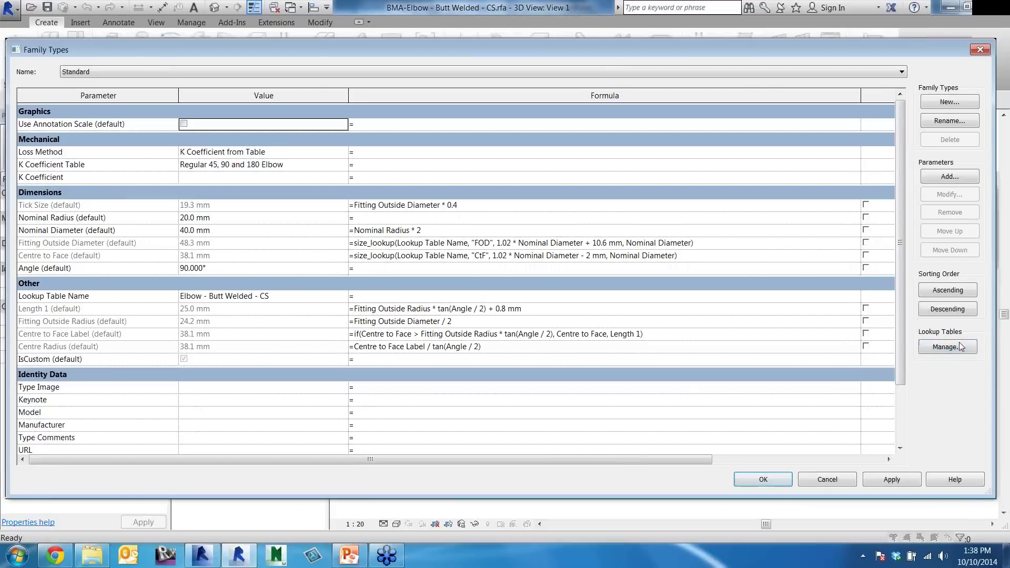
{"action": "left_click_drag", "start_coordinate": [505, 161], "coordinate": [555, 184]}
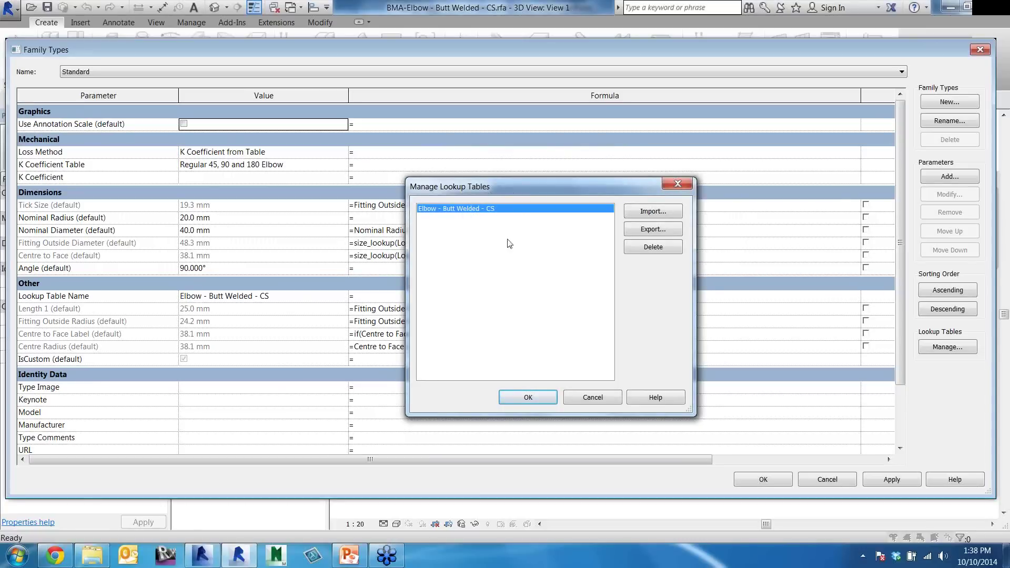
{"action": "left_click", "coordinate": [591, 401]}
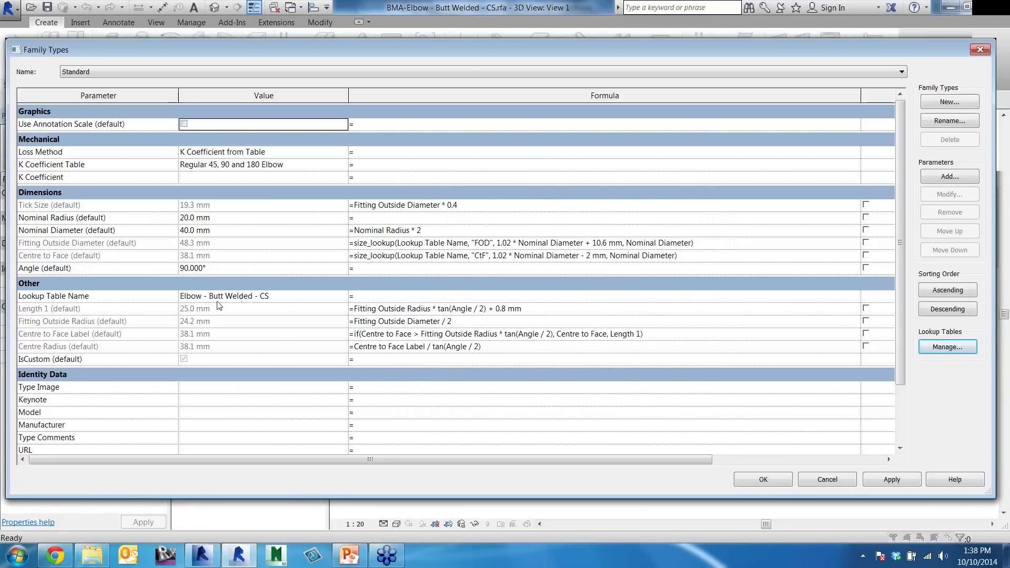
Inspect the CSV import and export options for the Elbow - Butt Welded - CS lookup table without importing or saving anything
{"action": "left_click", "coordinate": [935, 348]}
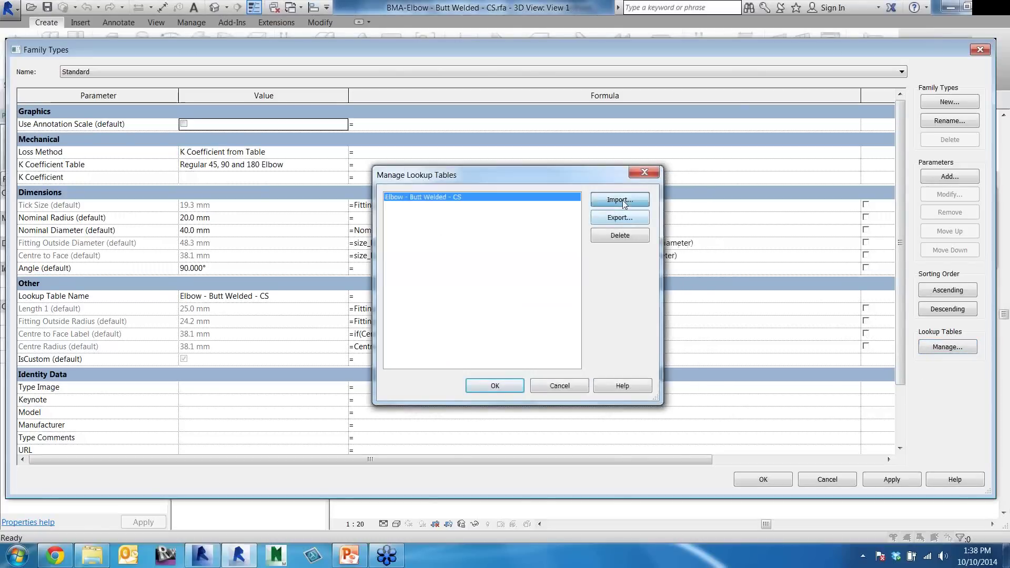
{"action": "left_click", "coordinate": [621, 200]}
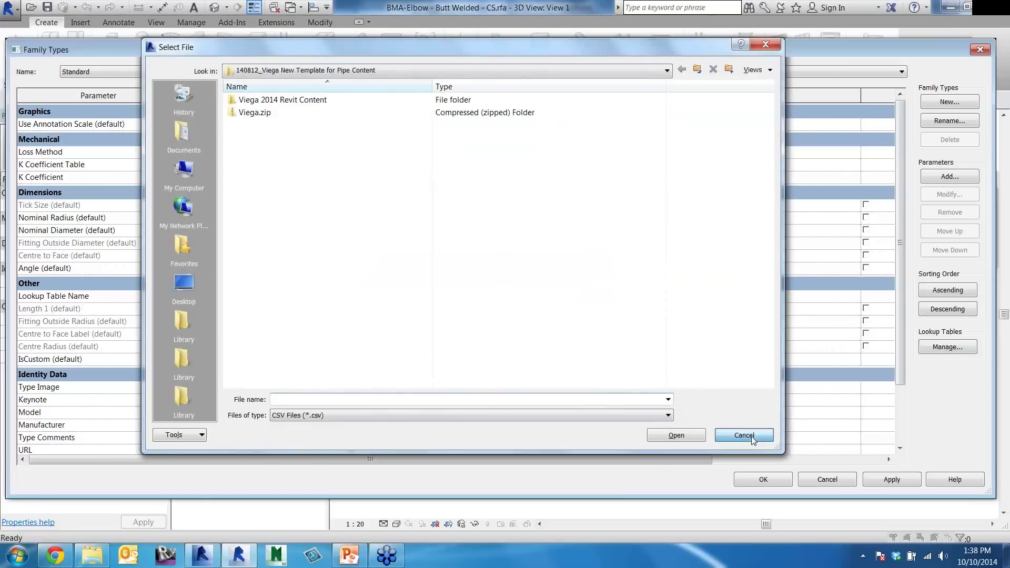
{"action": "left_click", "coordinate": [744, 436]}
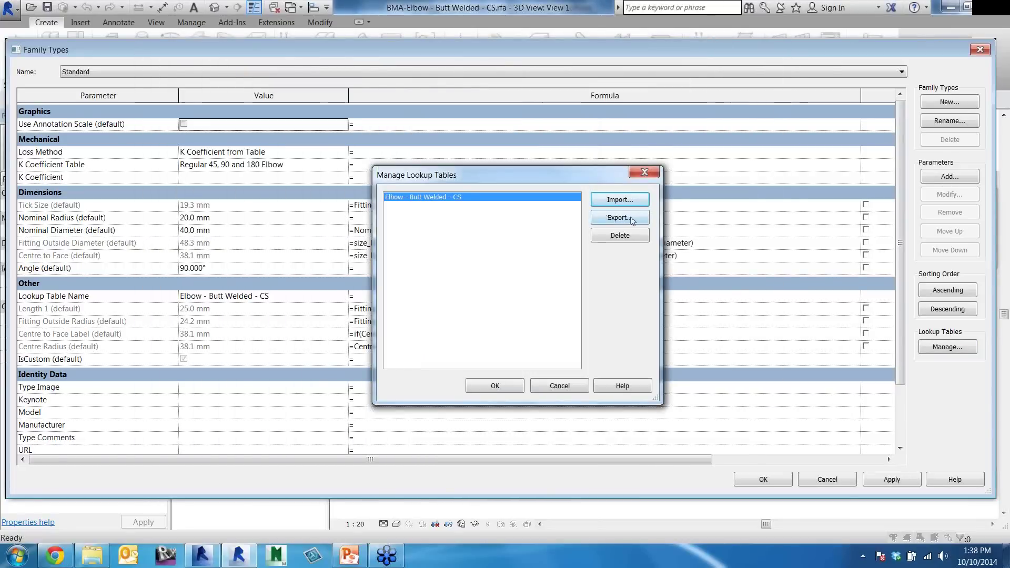
{"action": "left_click", "coordinate": [632, 222]}
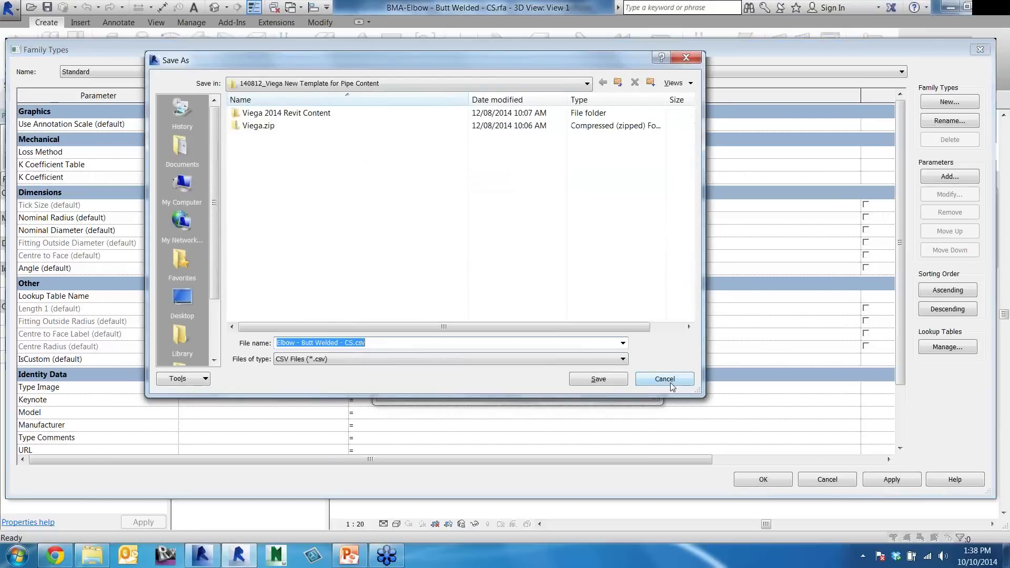
{"action": "left_click", "coordinate": [665, 379]}
{"action": "left_click", "coordinate": [571, 387]}
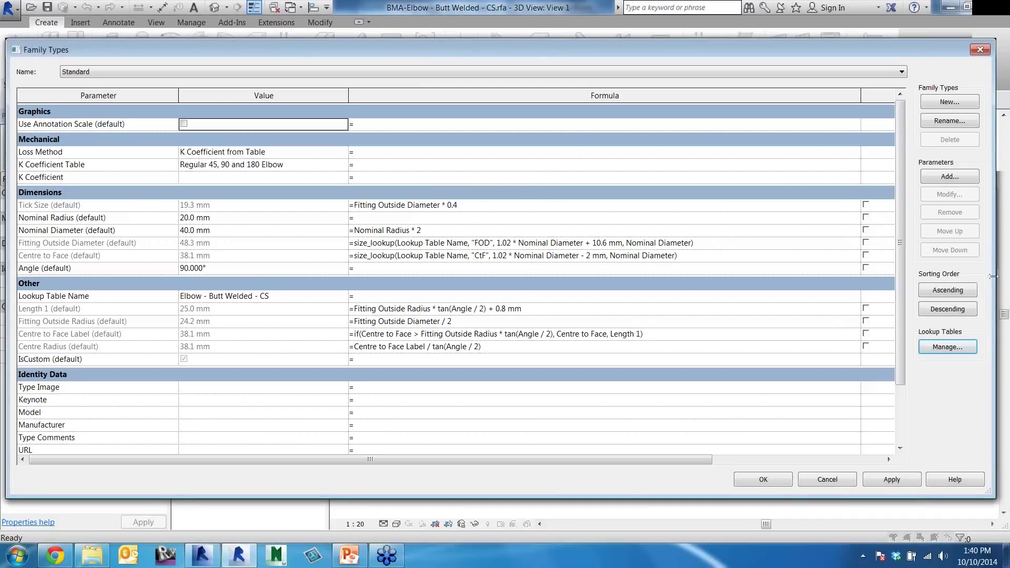
Examine the default-value expression in the Fitting Outside Diameter size_lookup formula, and close the elbow family without changes
{"action": "left_click_drag", "start_coordinate": [996, 271], "coordinate": [988, 271]}
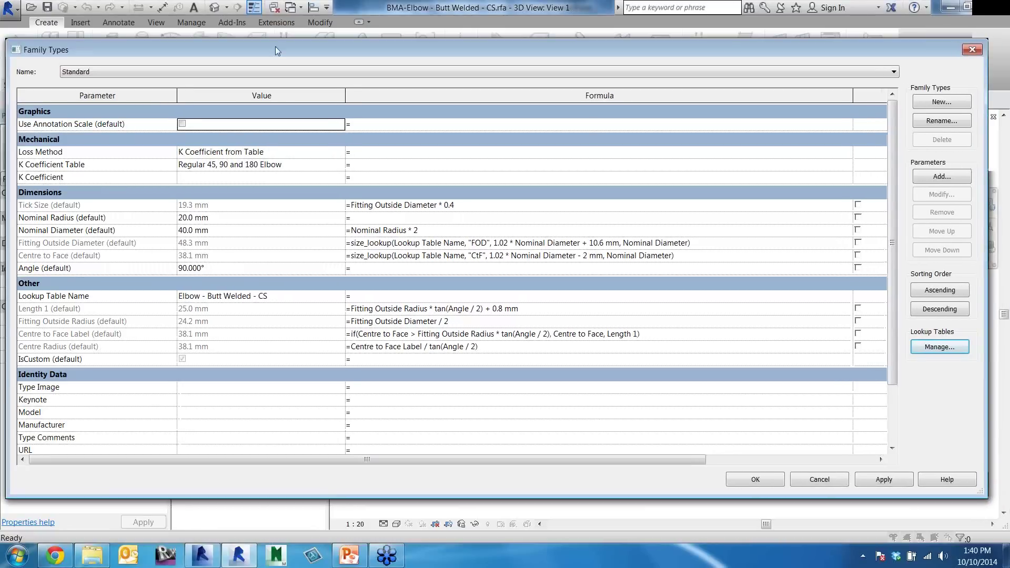
{"action": "left_click_drag", "start_coordinate": [276, 46], "coordinate": [273, 46]}
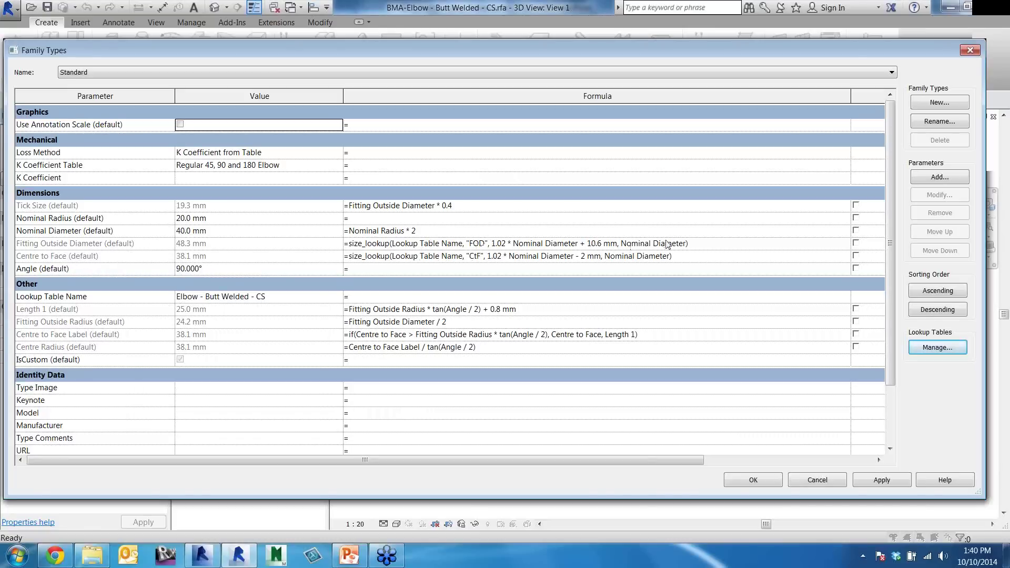
{"action": "left_click", "coordinate": [182, 232]}
{"action": "left_click", "coordinate": [492, 244]}
{"action": "left_click_drag", "start_coordinate": [493, 244], "coordinate": [615, 259]}
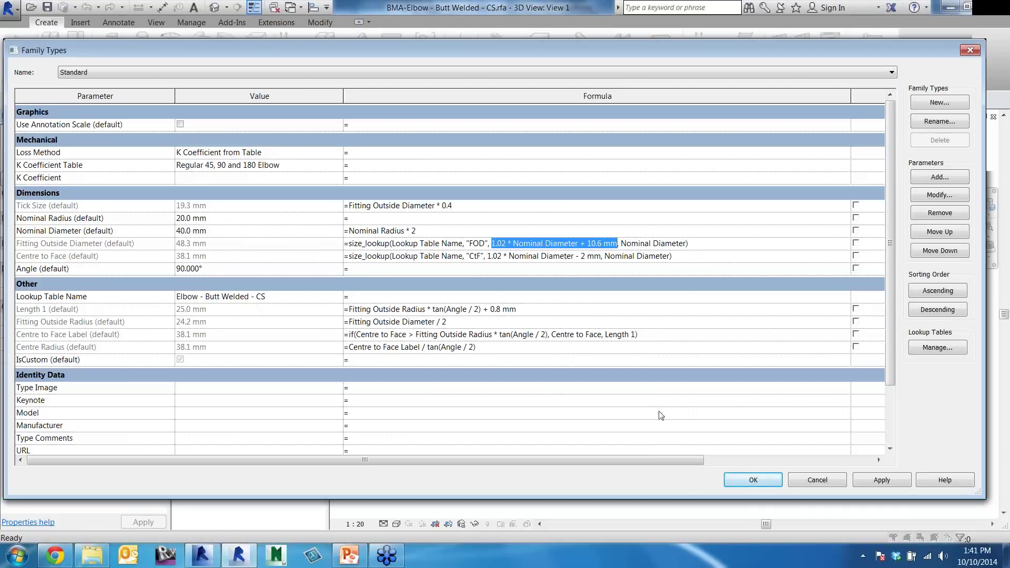
{"action": "left_click", "coordinate": [818, 482]}
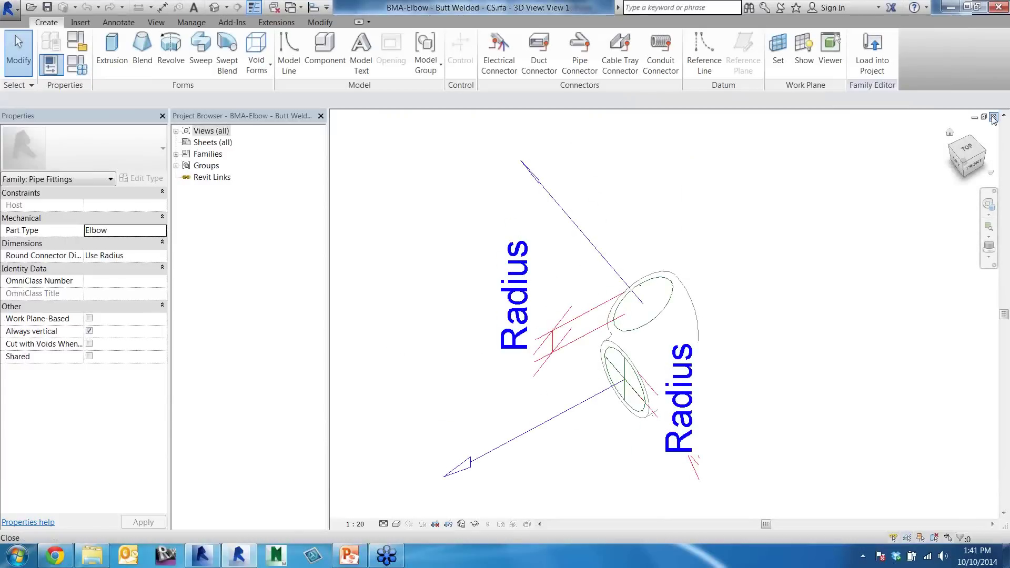
{"action": "left_click", "coordinate": [994, 117]}
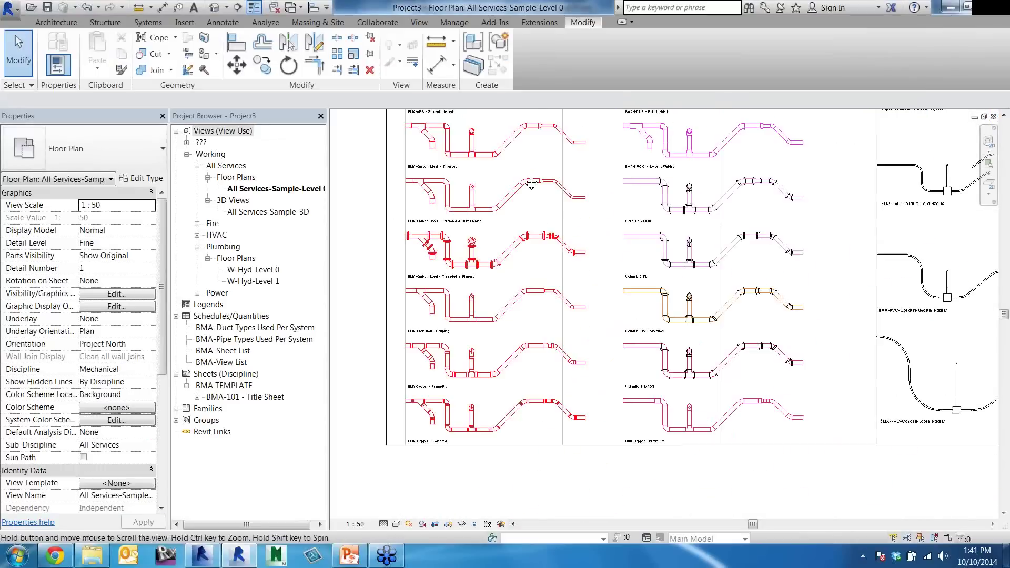
Open the concentric reducer family from the pipe run above the Victaulic IPS-AGS label for editing and show its family types
{"action": "scroll", "coordinate": [631, 337], "scroll_direction": "up", "scroll_amount": 5}
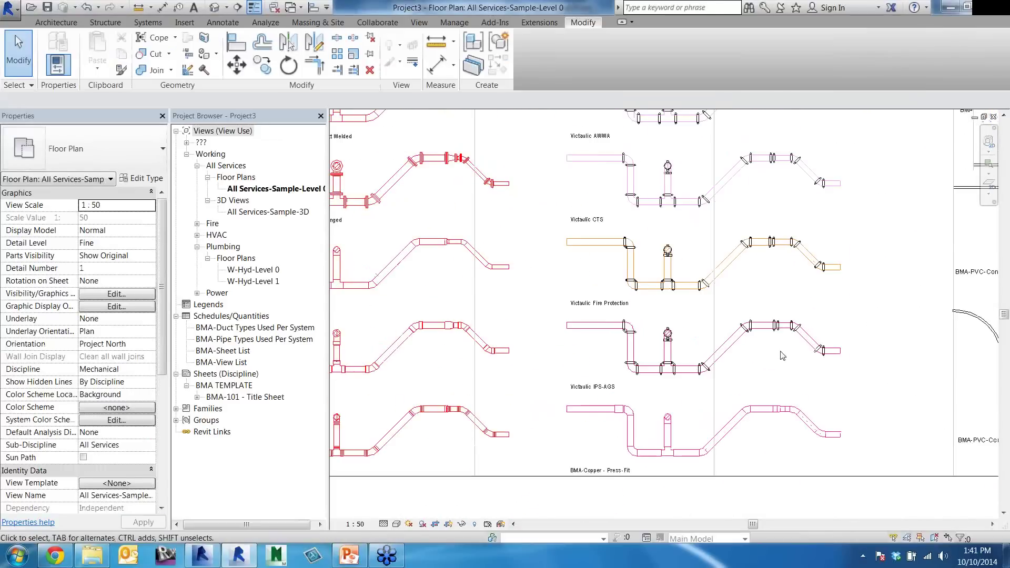
{"action": "scroll", "coordinate": [726, 363], "scroll_direction": "up", "scroll_amount": 2}
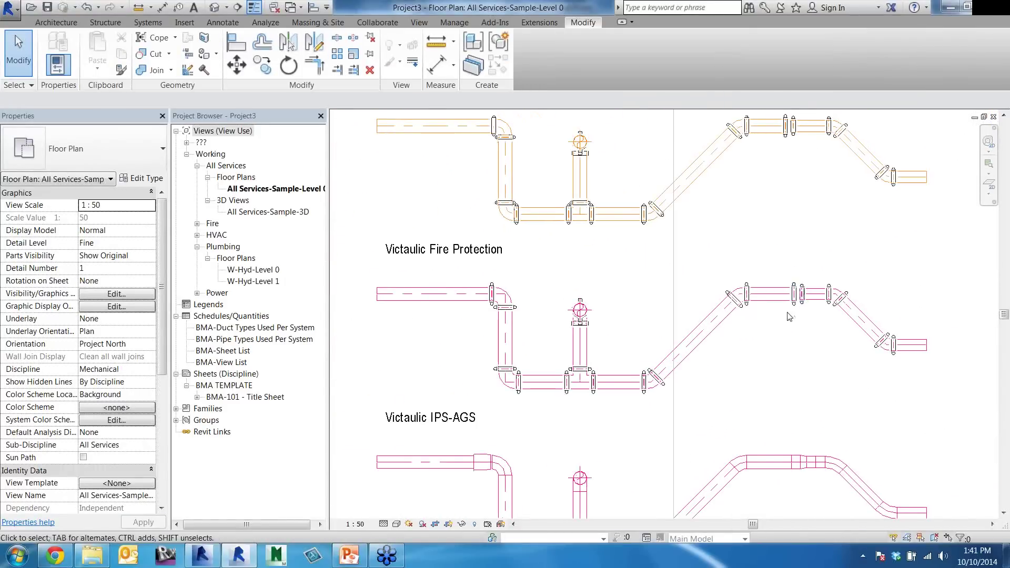
{"action": "left_click", "coordinate": [799, 297]}
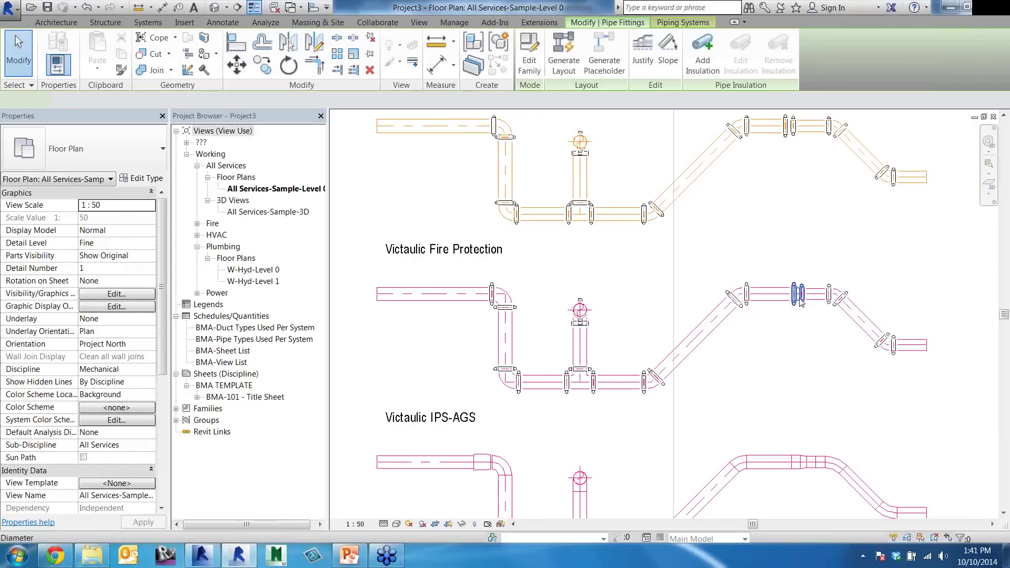
{"action": "left_click", "coordinate": [530, 62]}
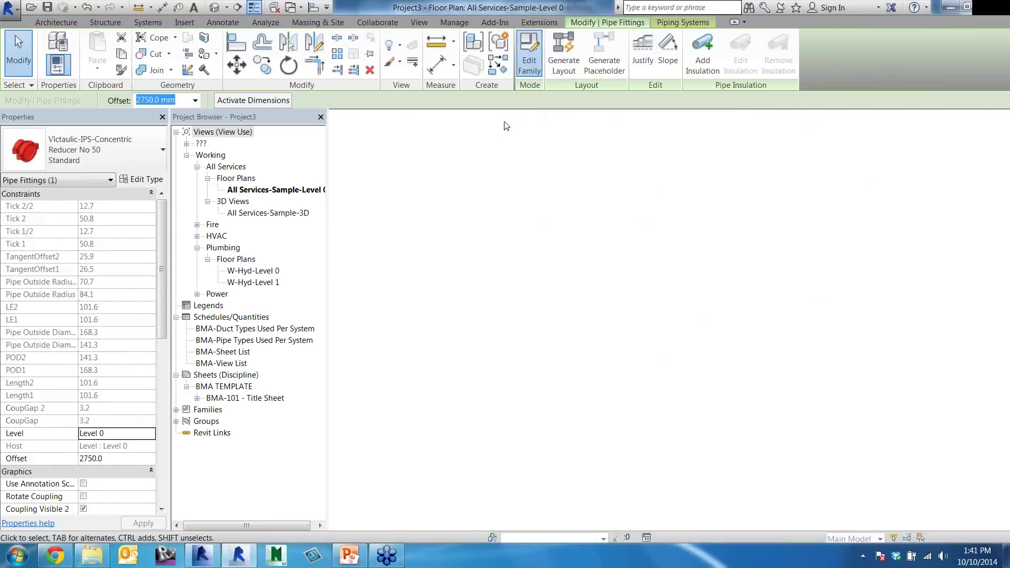
{"action": "middle_click_drag", "start_coordinate": [664, 348], "coordinate": [652, 367], "text": "shift"}
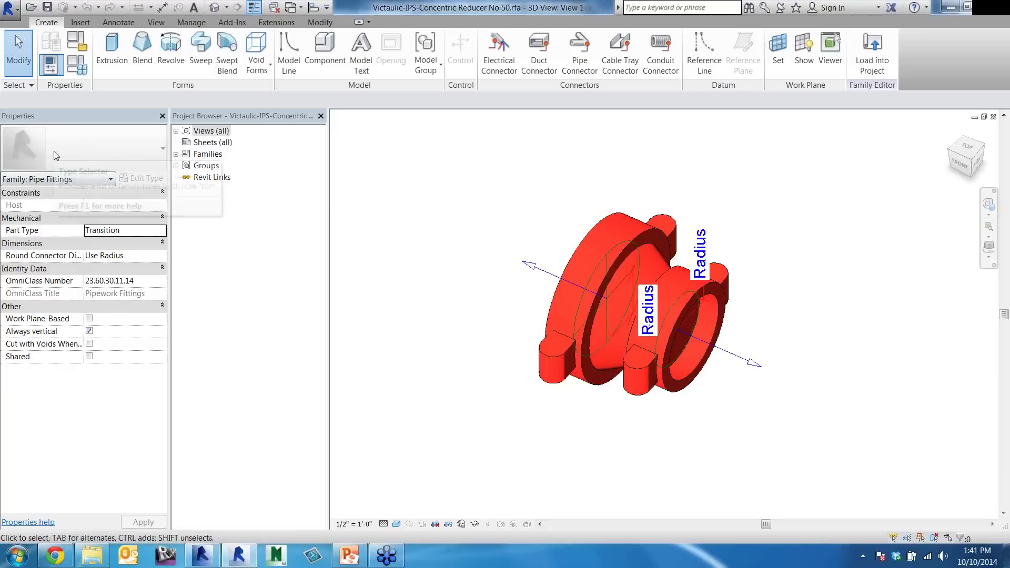
{"action": "left_click", "coordinate": [75, 69]}
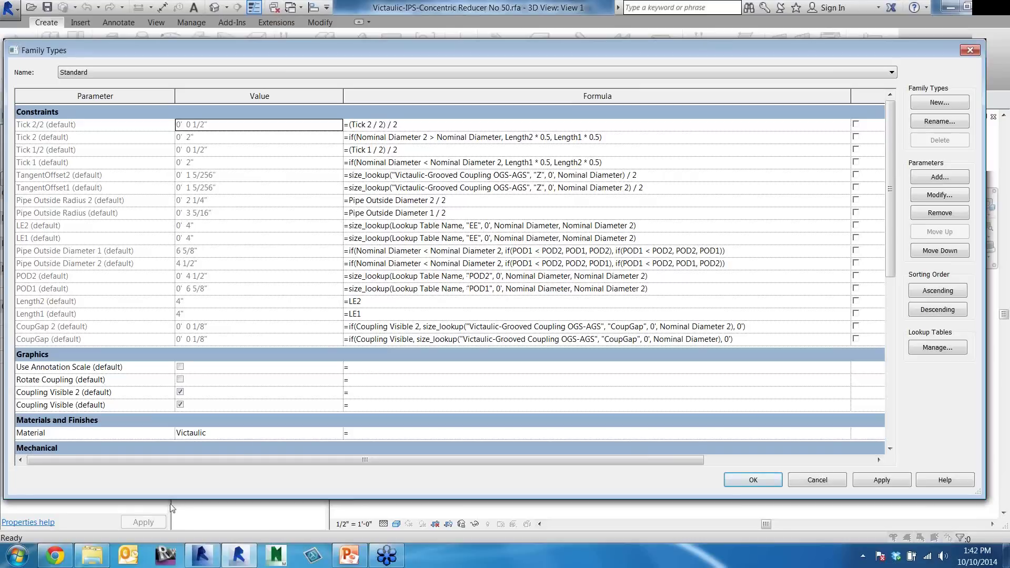
Open Victaulic-IPS-Elbow No 10-13.csv in Excel, fit all column widths to their contents, and minimize the workbook
{"action": "left_click", "coordinate": [91, 563]}
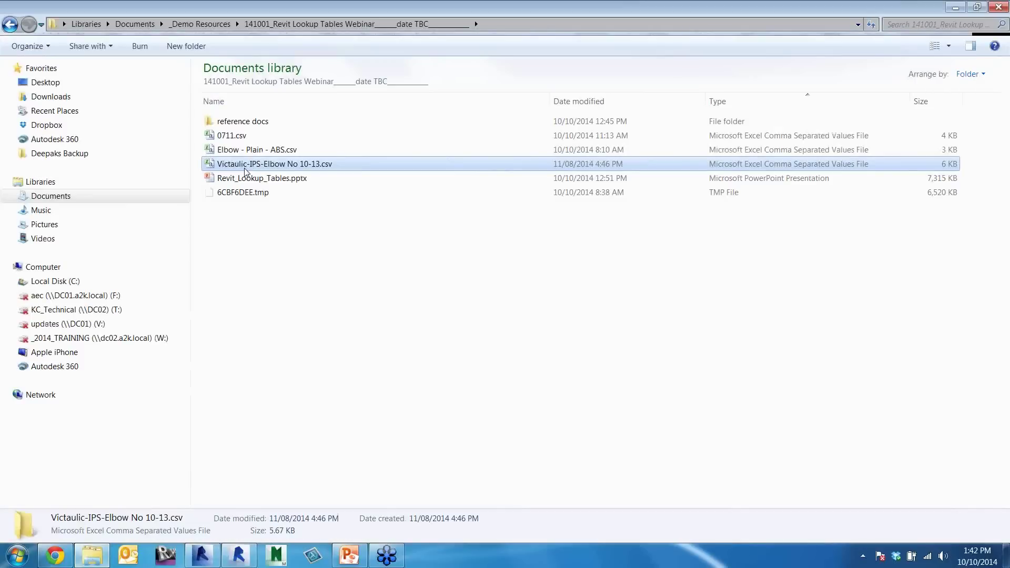
{"action": "double_click", "coordinate": [246, 164]}
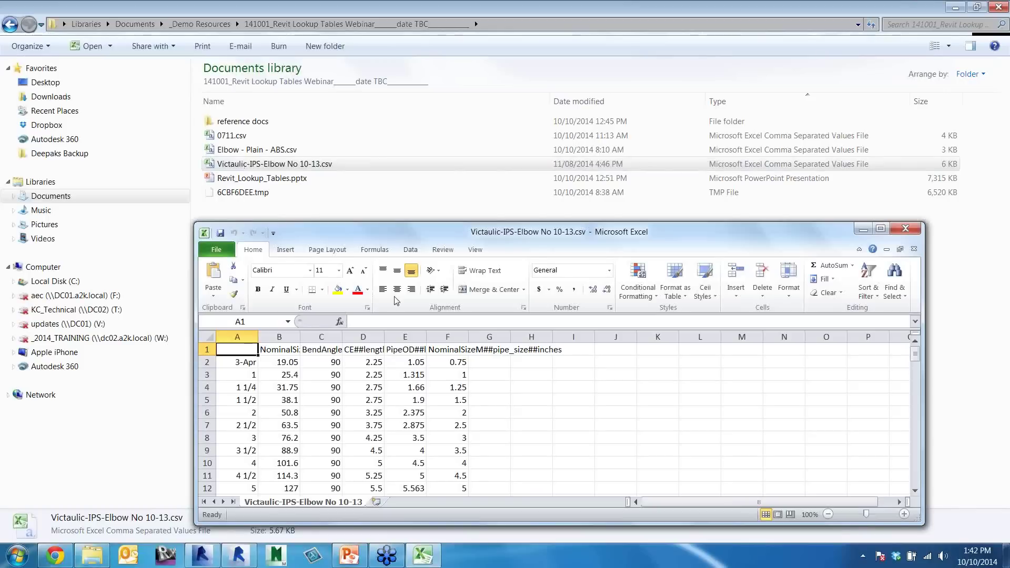
{"action": "double_click", "coordinate": [384, 232]}
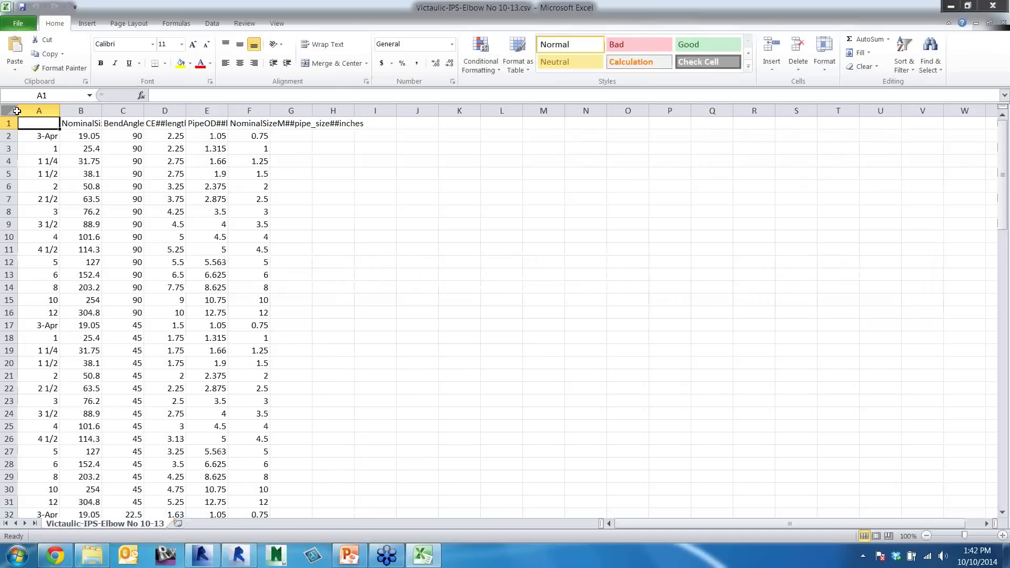
{"action": "left_click", "coordinate": [10, 111]}
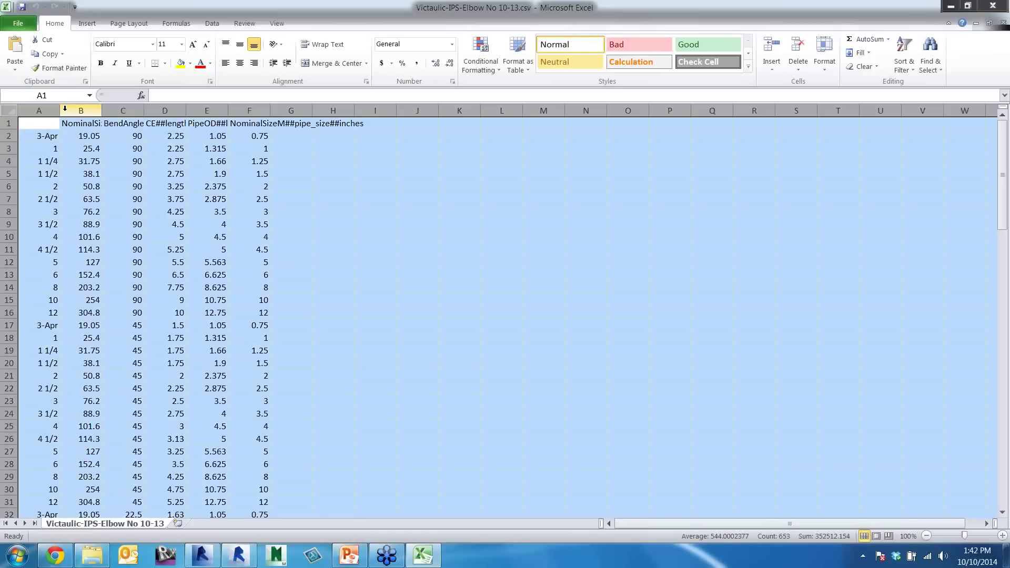
{"action": "double_click", "coordinate": [60, 110]}
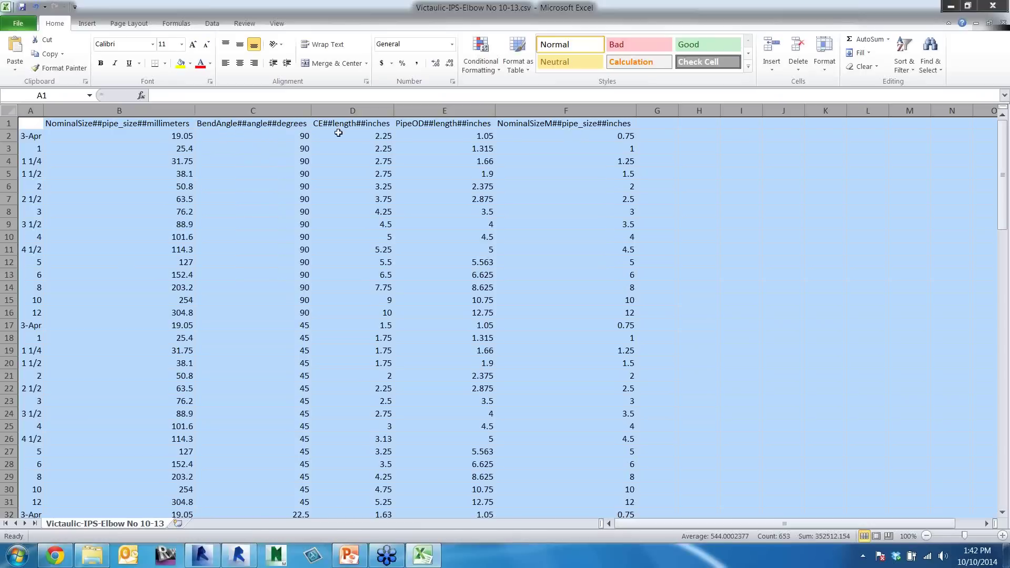
{"action": "key", "text": "ctrl"}
{"action": "left_click", "coordinate": [951, 9]}
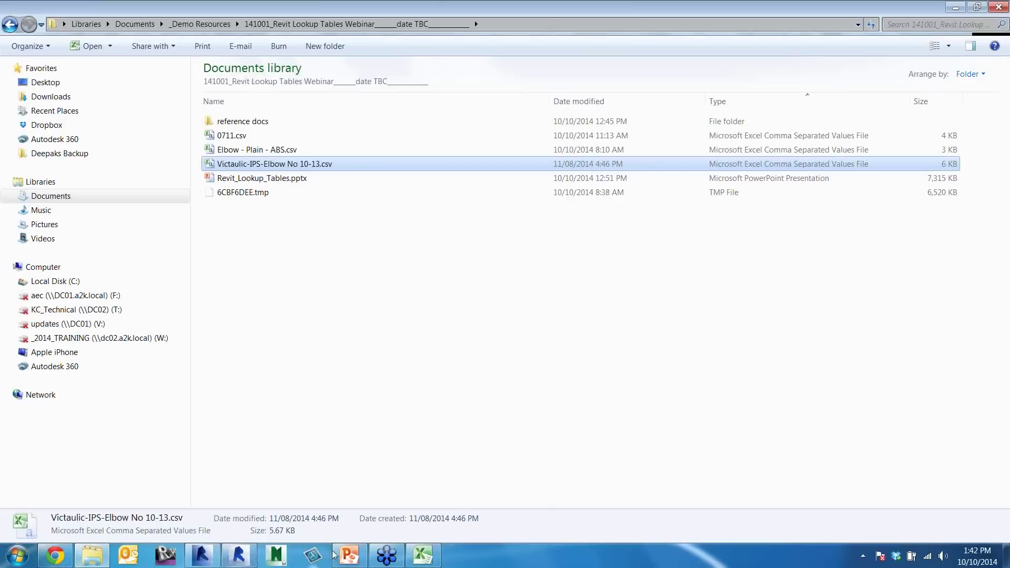
Switch back to Revit and examine the concentric reducer's Lookup Table Name parameter and its size_lookup formulas
{"action": "left_click", "coordinate": [253, 559]}
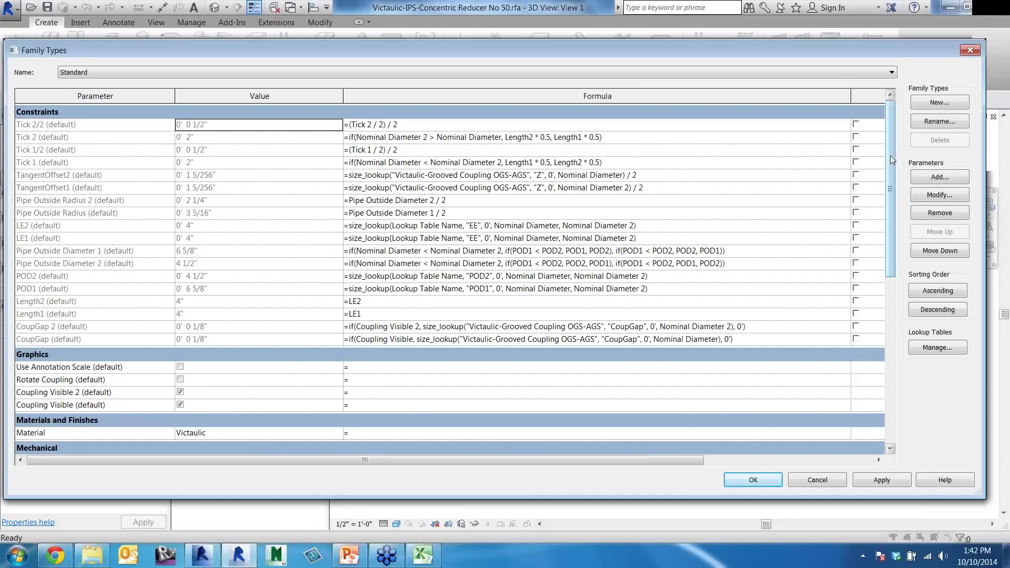
{"action": "left_click_drag", "start_coordinate": [891, 156], "coordinate": [899, 289]}
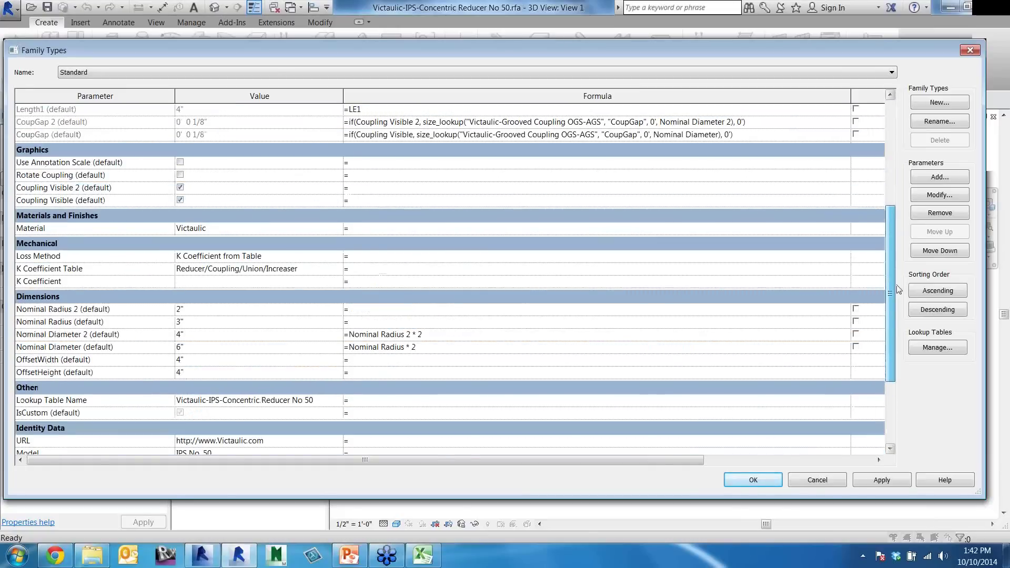
{"action": "scroll", "coordinate": [476, 216], "scroll_direction": "up", "scroll_amount": 5}
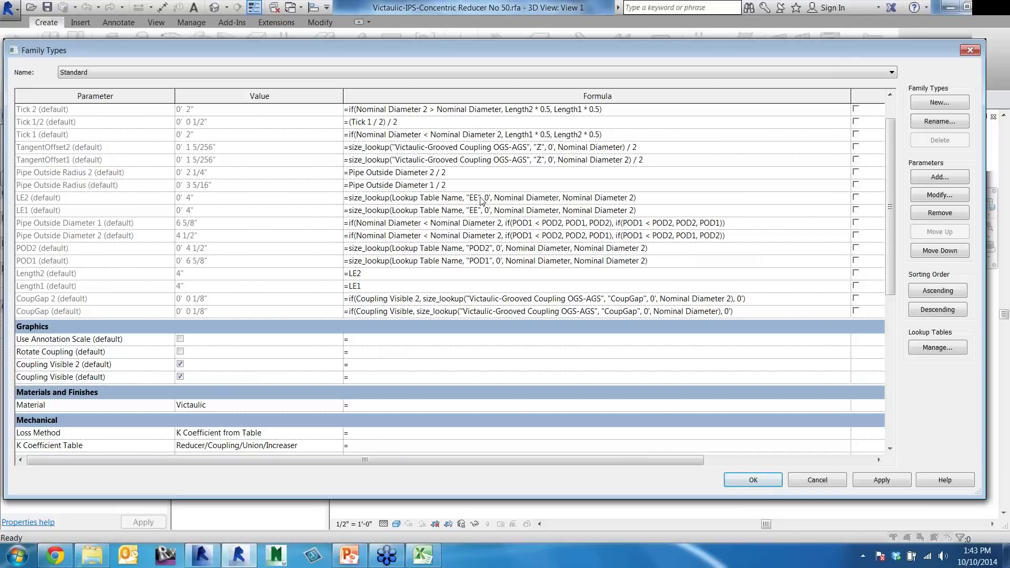
Close the concentric reducer's family types without changes, and open the Viega_Propress 07151XL ND 65-100 fitting family to show its family types
{"action": "left_click", "coordinate": [814, 482]}
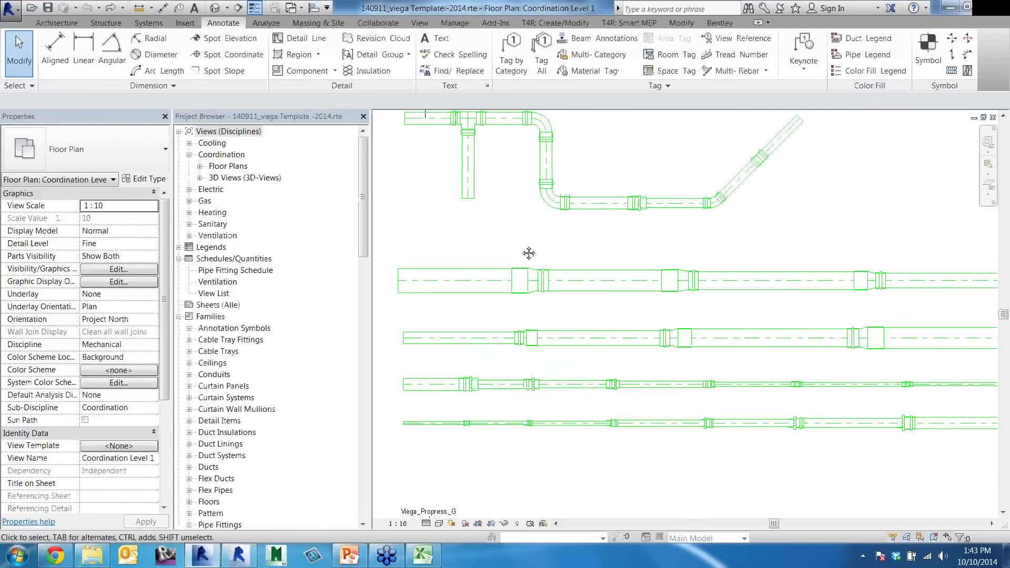
{"action": "scroll", "coordinate": [533, 260], "scroll_direction": "up", "scroll_amount": 3}
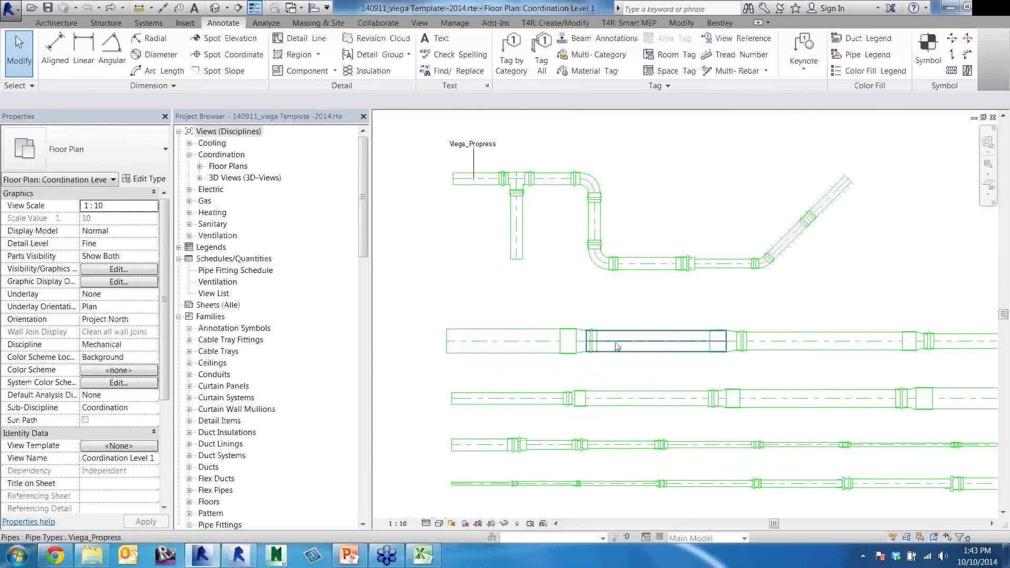
{"action": "left_click", "coordinate": [586, 340]}
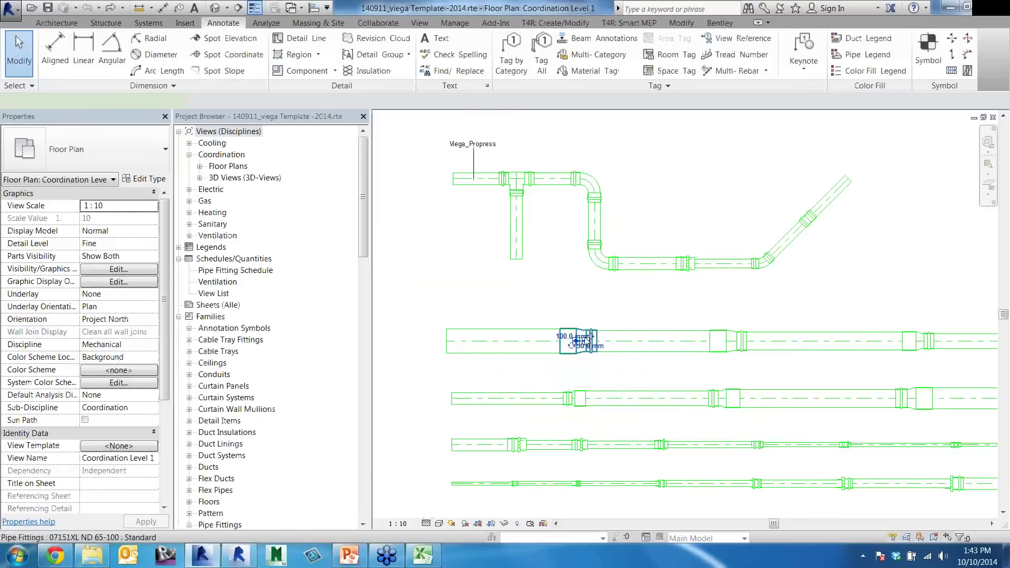
{"action": "left_click", "coordinate": [586, 340]}
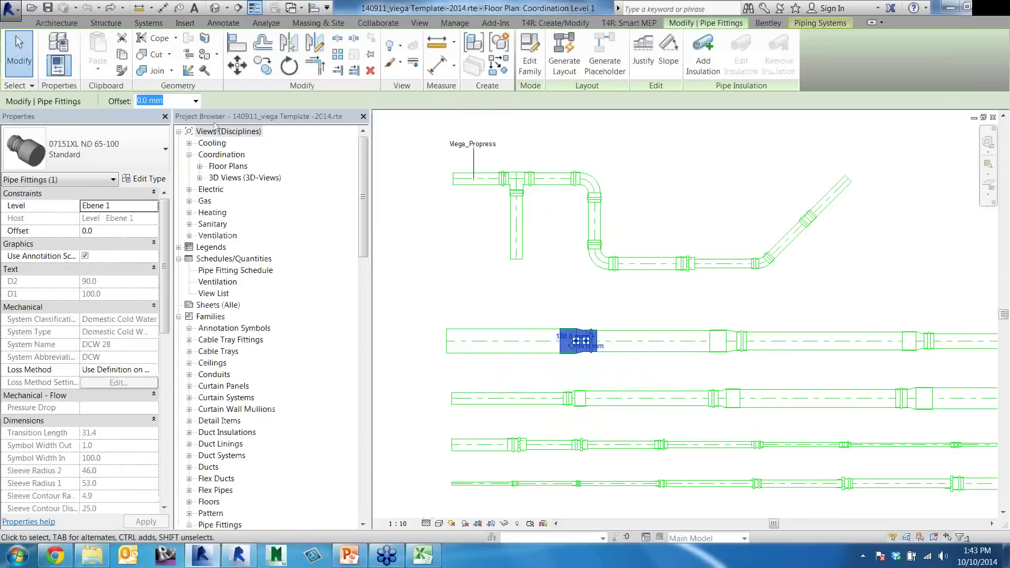
{"action": "left_click", "coordinate": [531, 62]}
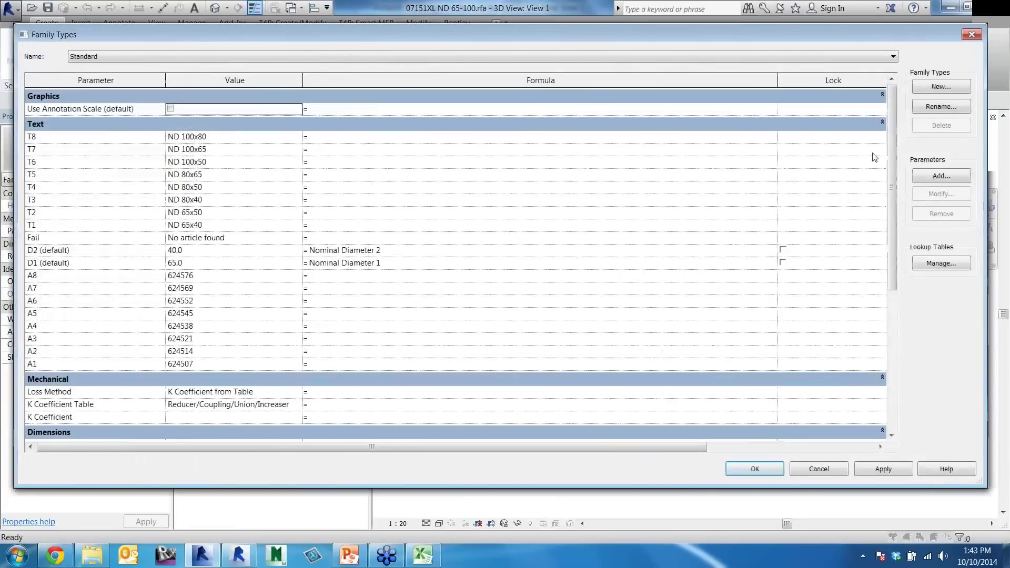
Examine the Sleeve Radius 2 size_lookup formula's table name 08151XL and its Nominal Diameter 1 and Nominal Diameter 2 lookup arguments
{"action": "left_click_drag", "start_coordinate": [892, 131], "coordinate": [889, 281]}
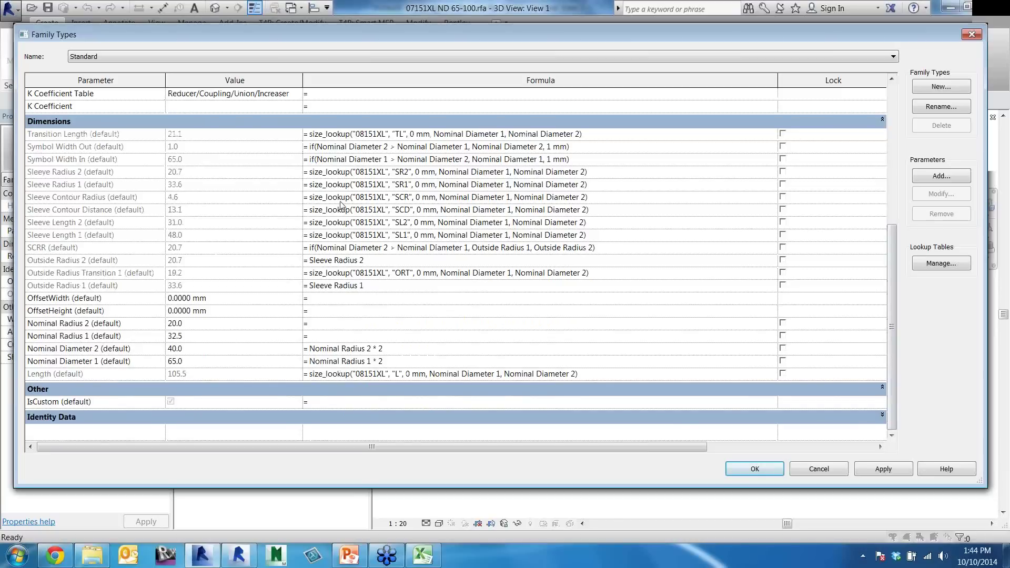
{"action": "left_click", "coordinate": [363, 174]}
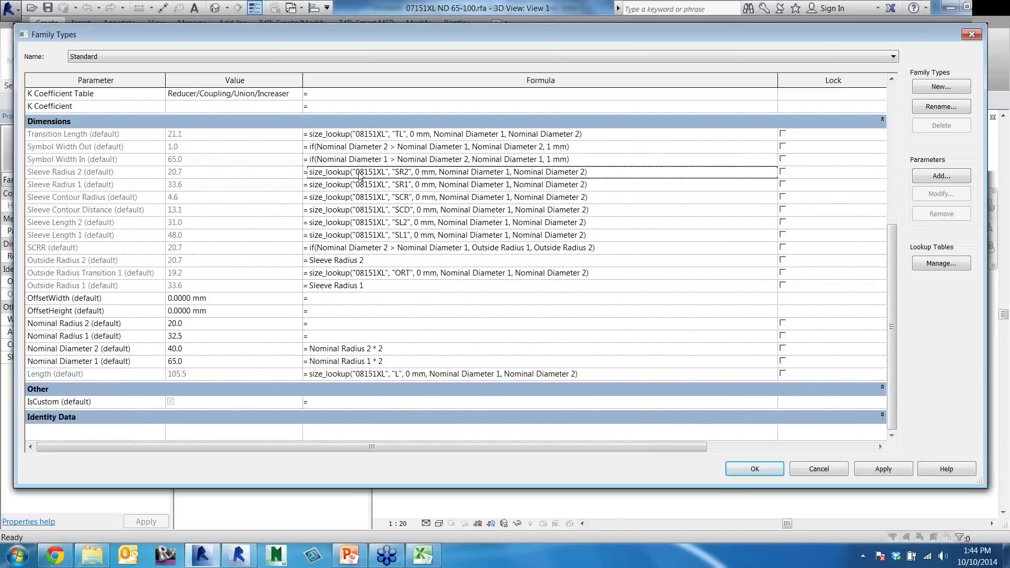
{"action": "left_click_drag", "start_coordinate": [356, 172], "coordinate": [386, 172]}
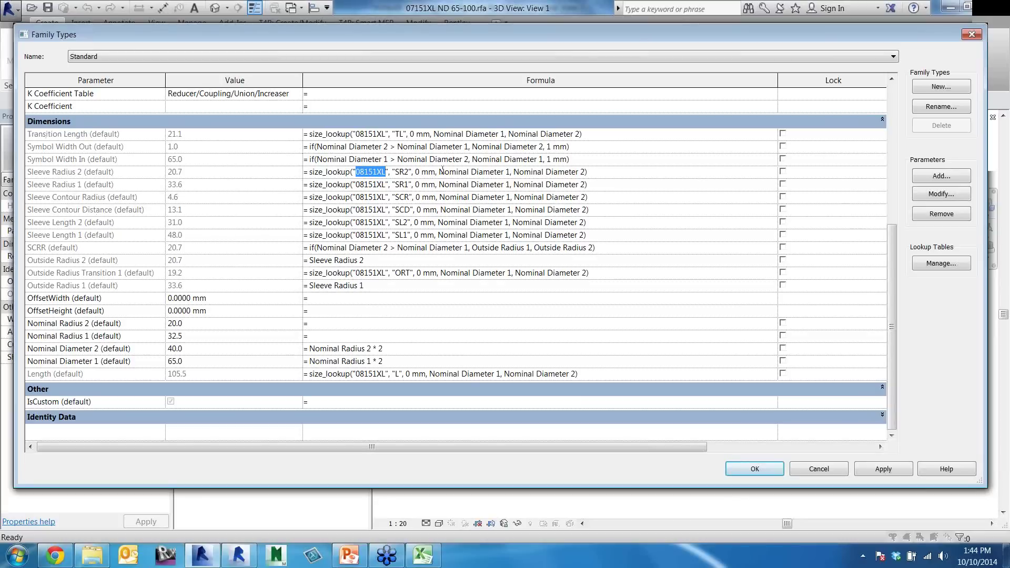
{"action": "left_click_drag", "start_coordinate": [440, 172], "coordinate": [585, 173]}
{"action": "left_click", "coordinate": [514, 172]}
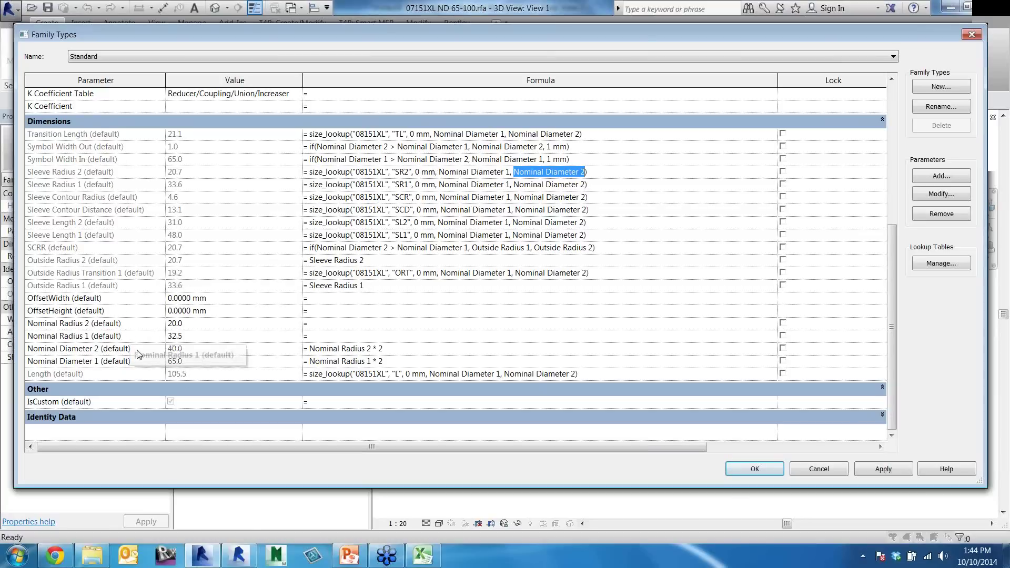
{"action": "left_click", "coordinate": [169, 362]}
{"action": "left_click", "coordinate": [174, 351]}
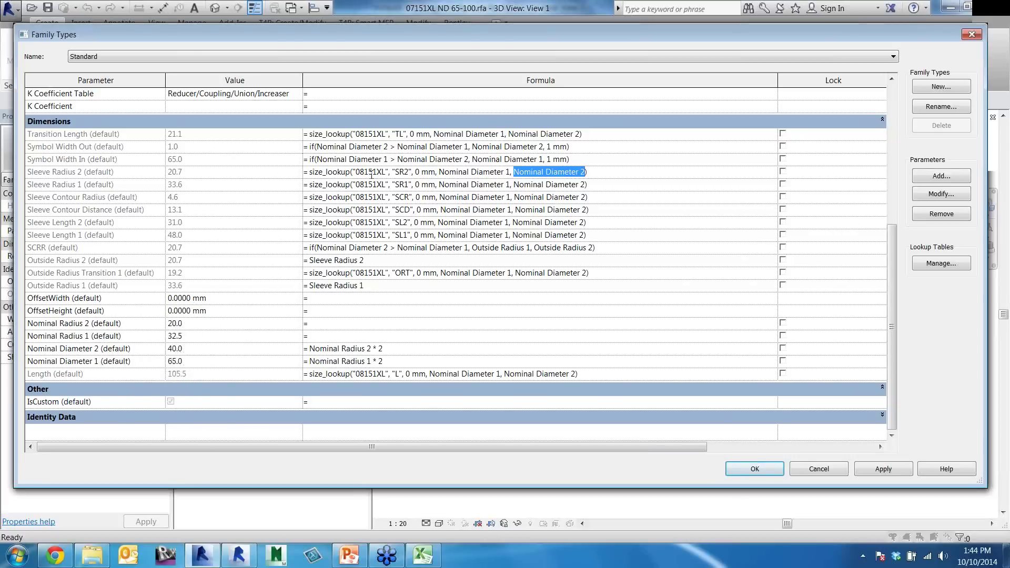
Examine the SR2 column name and 0 mm default in the Sleeve Radius 2 formula, and close the family types without changes
{"action": "double_click", "coordinate": [402, 172]}
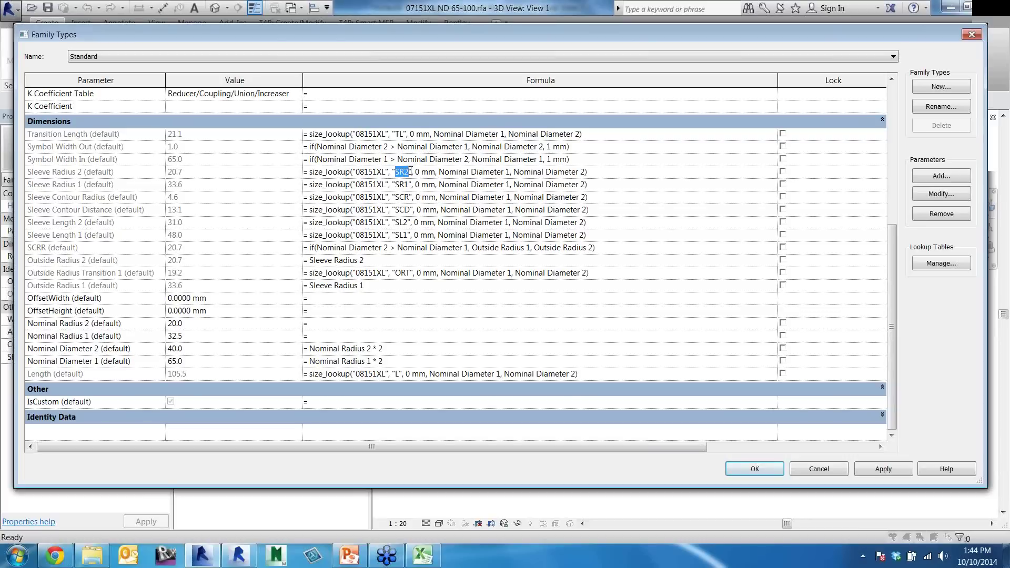
{"action": "left_click_drag", "start_coordinate": [416, 172], "coordinate": [436, 173]}
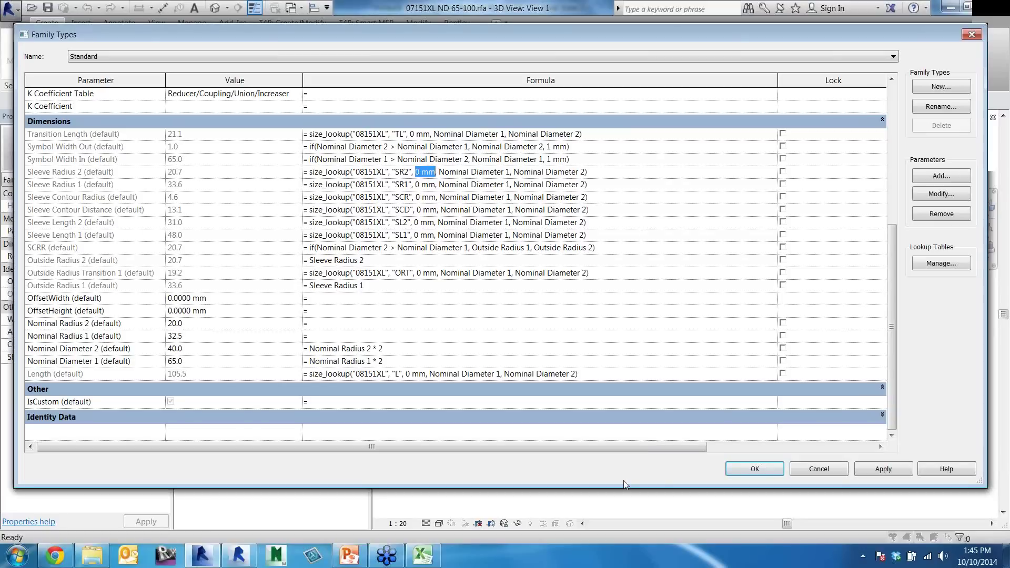
{"action": "left_click", "coordinate": [827, 477]}
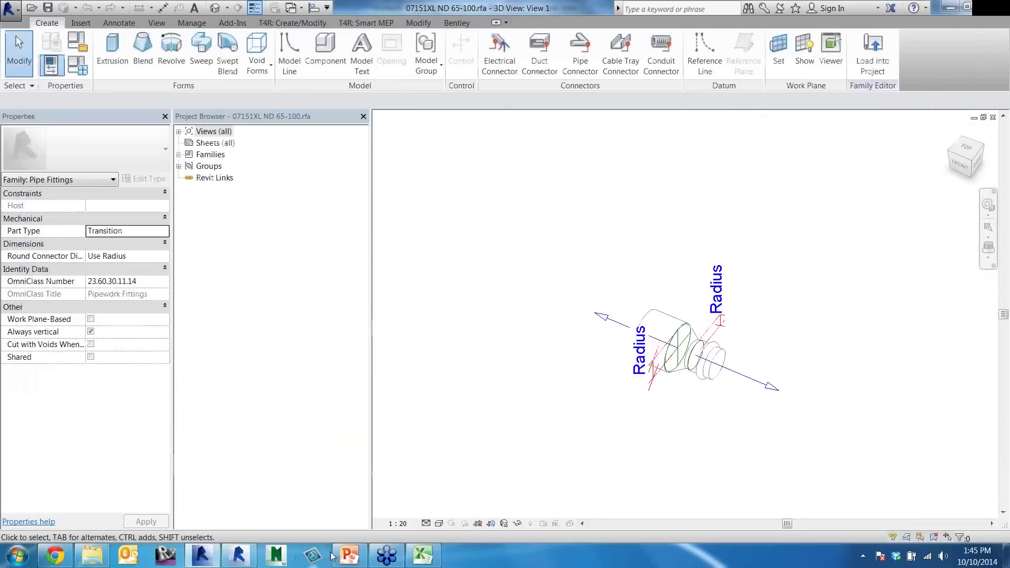
Switch to the Revit_Lookup_Tables.pptx presentation in PowerPoint and present the Things To Note slide full screen
{"action": "left_click", "coordinate": [342, 556]}
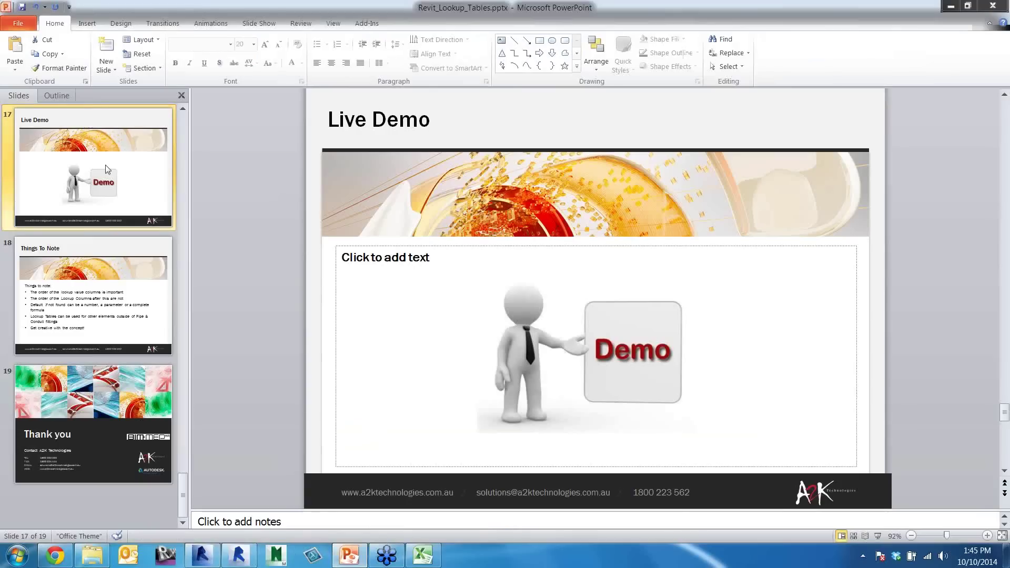
{"action": "key", "text": "shift+F5"}
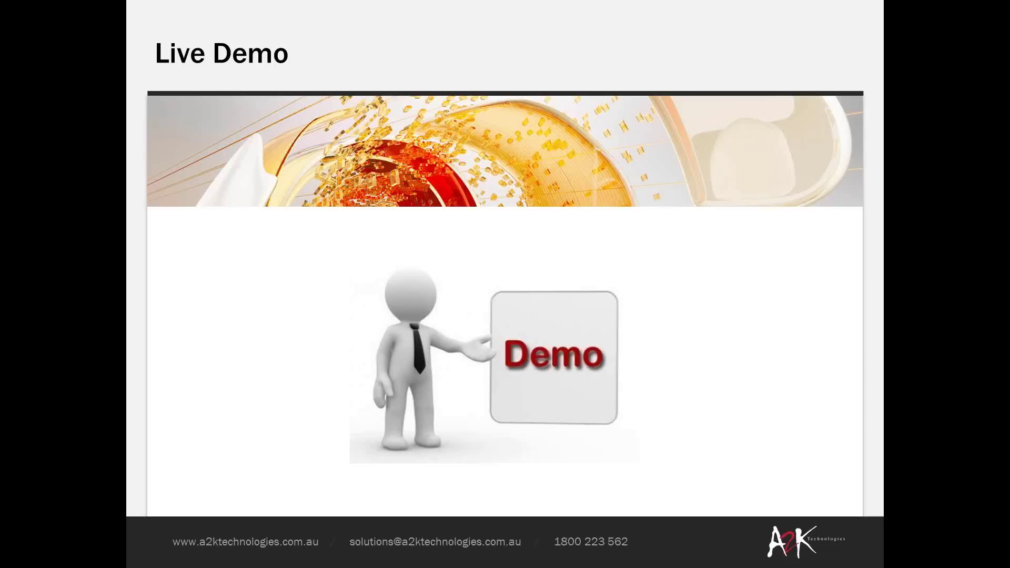
{"action": "key", "text": "Right"}
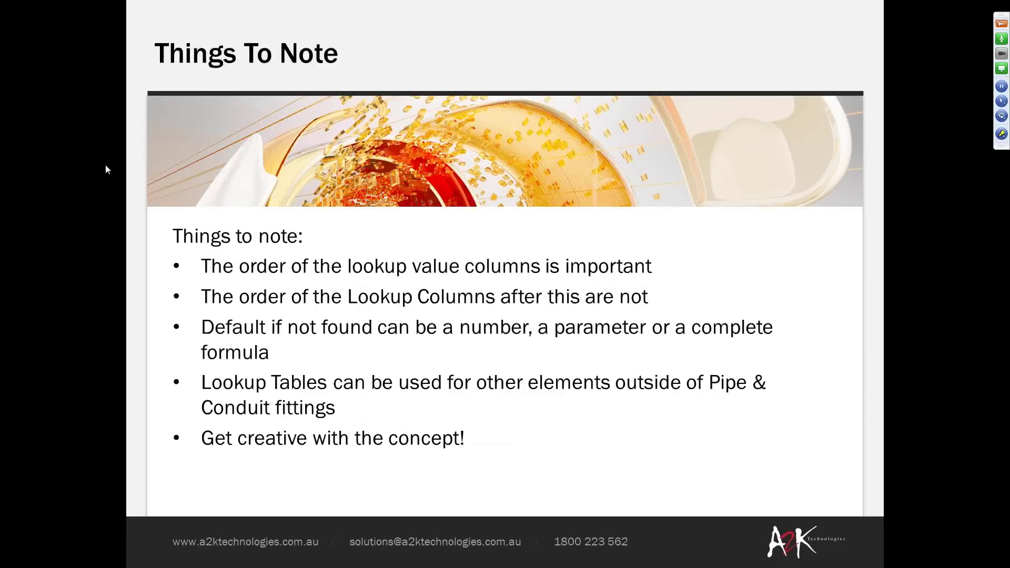
{"action": "key", "text": "Escape"}
{"action": "key", "text": "shift+F5"}
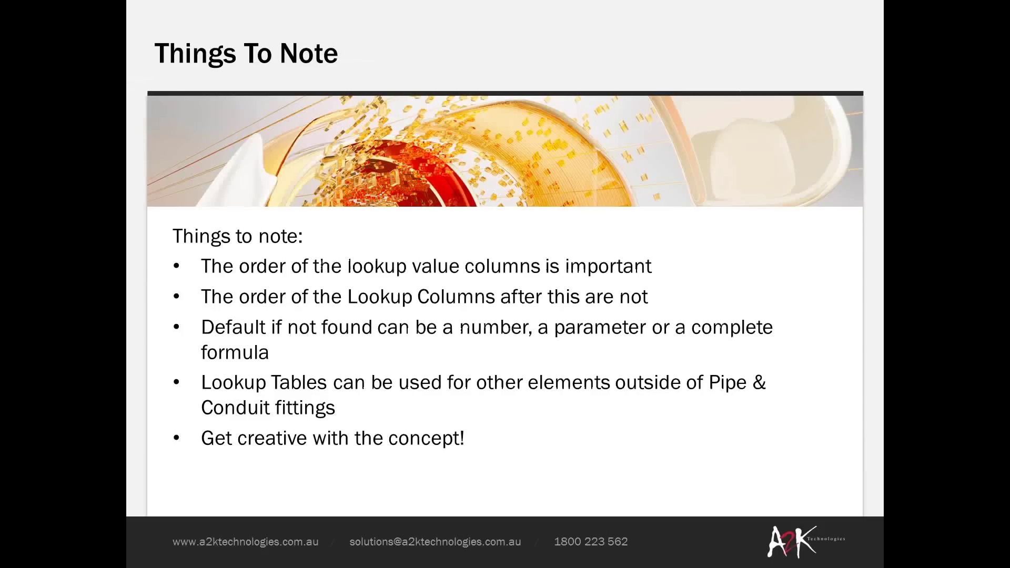